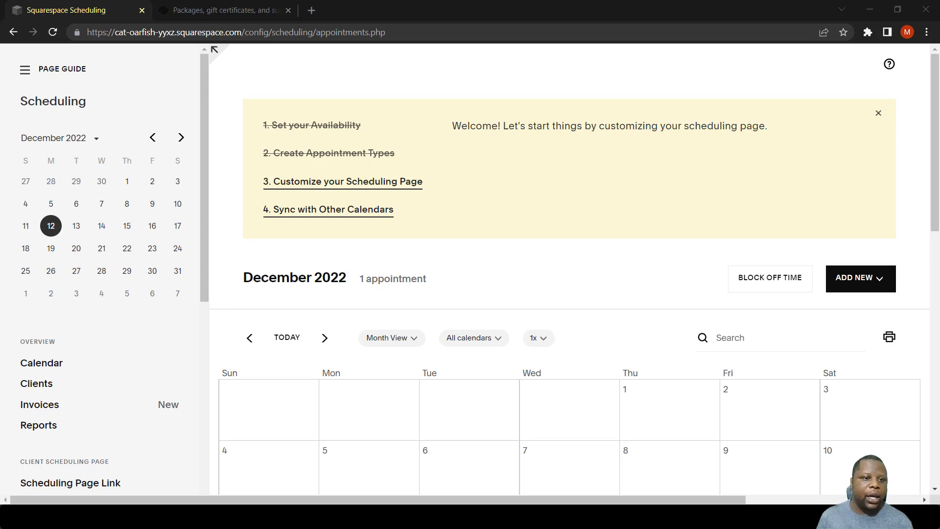
Go to Packages, Gifts & Subscriptions in the sidebar and show the Types overview.
left_click_drag(200, 133, 188, 315)
left_click(61, 302)
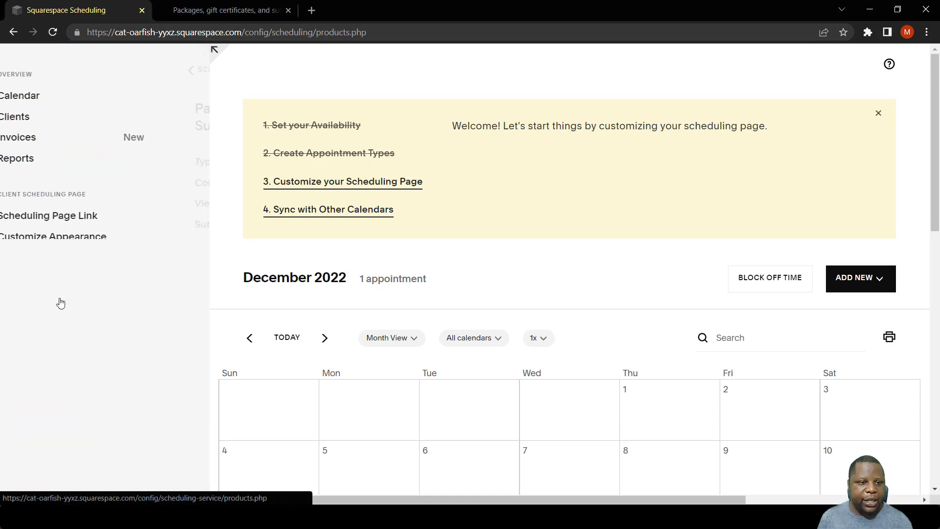
left_click(38, 167)
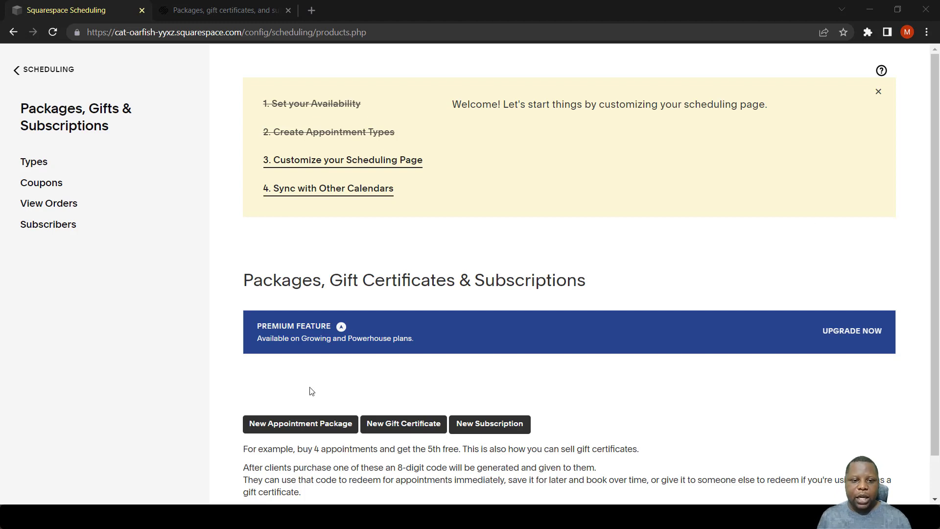
Start a new appointment package titled 'Deal for Computer Lessons'.
left_click(297, 428)
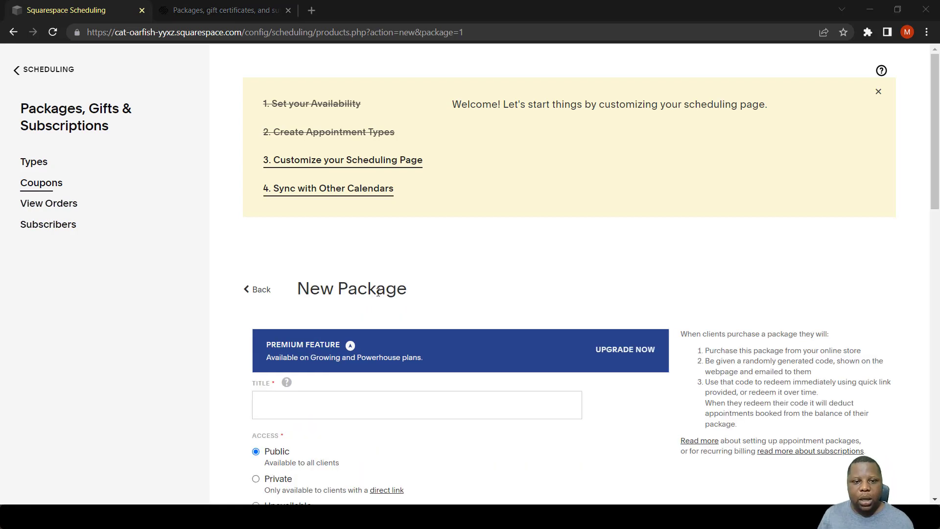
scroll(377, 310, "down", 4)
left_click(364, 223)
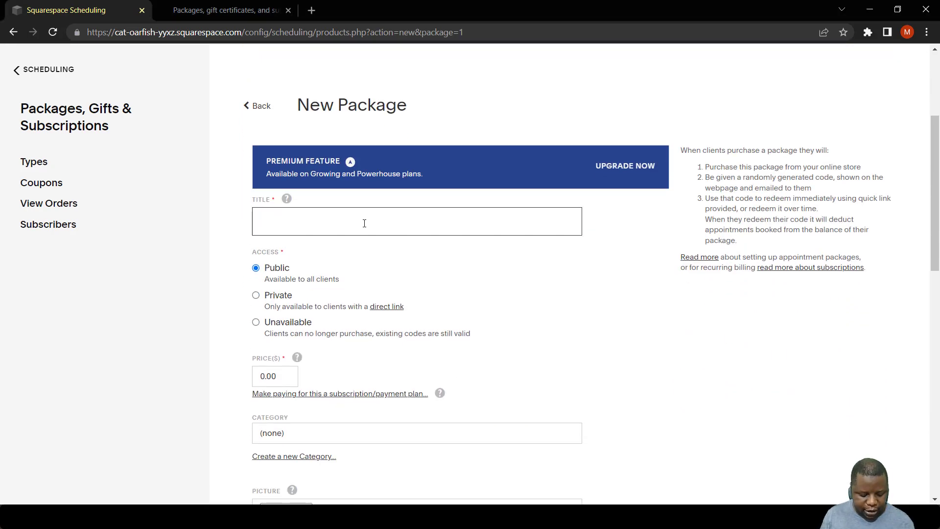
type("Deal f")
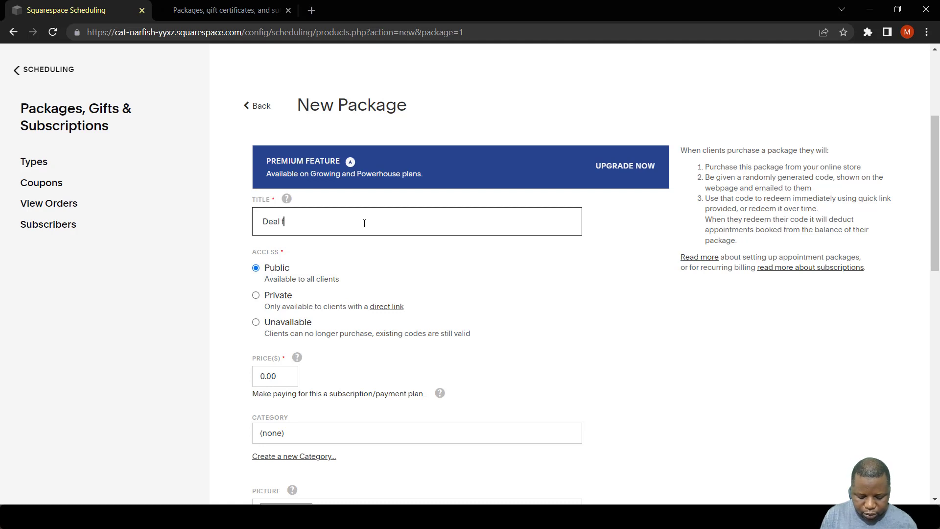
type("or Computer lessons")
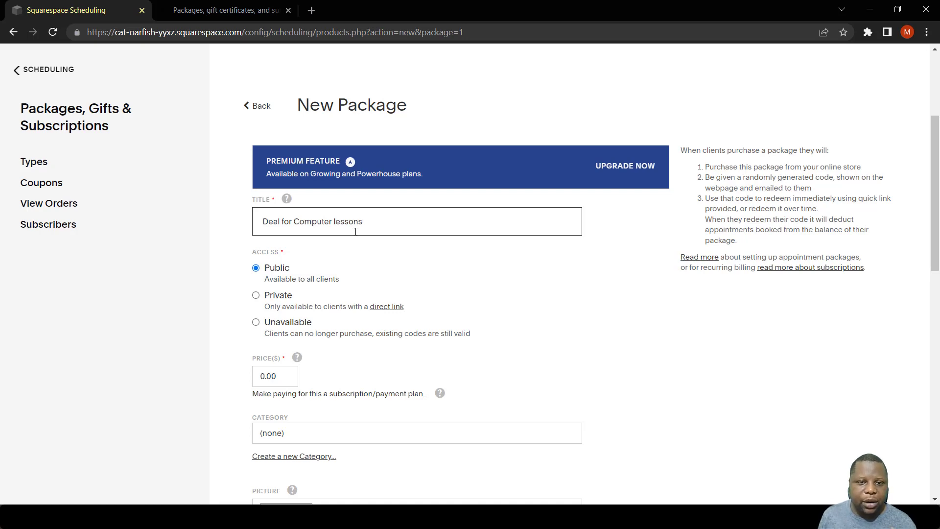
left_click(338, 220)
key("BackSpace")
type("L")
Make Computer Maintenance and Computer hardware Maintenance lessons redeemable with the package.
scroll(340, 218, "down", 13)
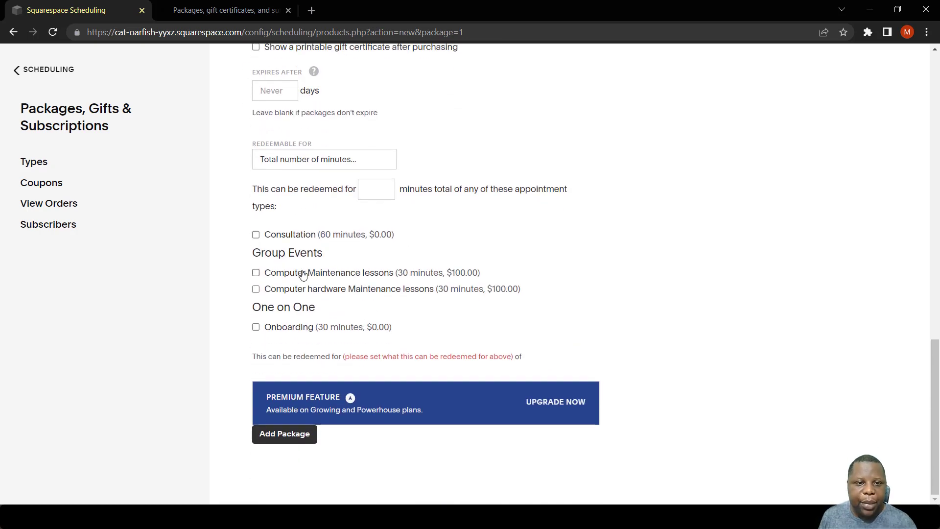
left_click(256, 274)
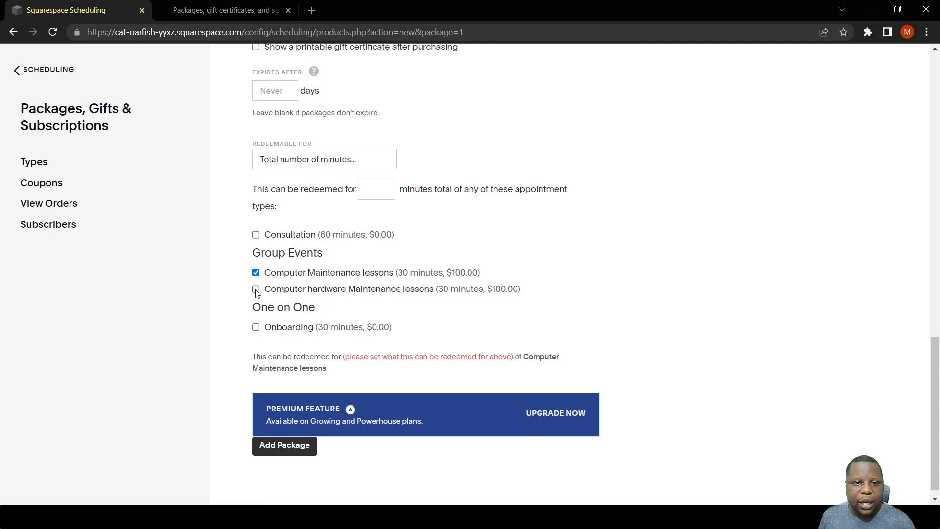
left_click(255, 289)
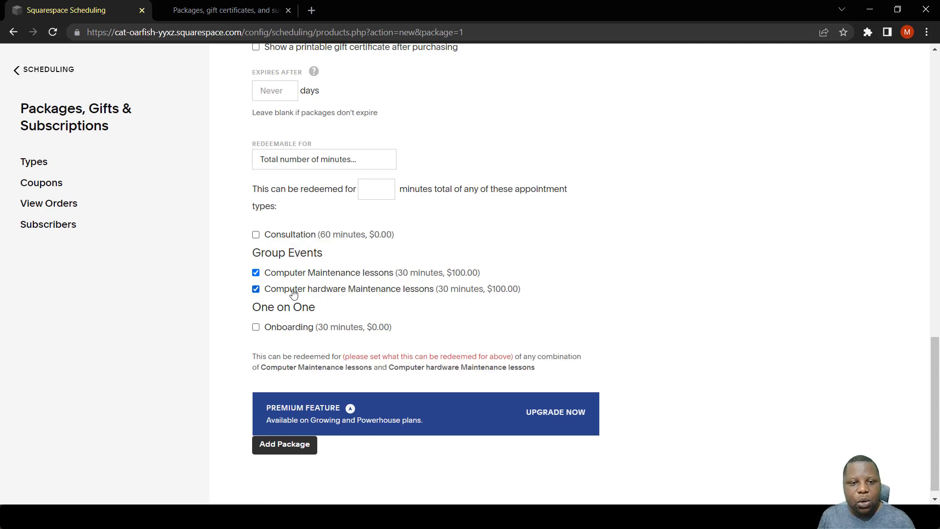
scroll(294, 293, "up", 1)
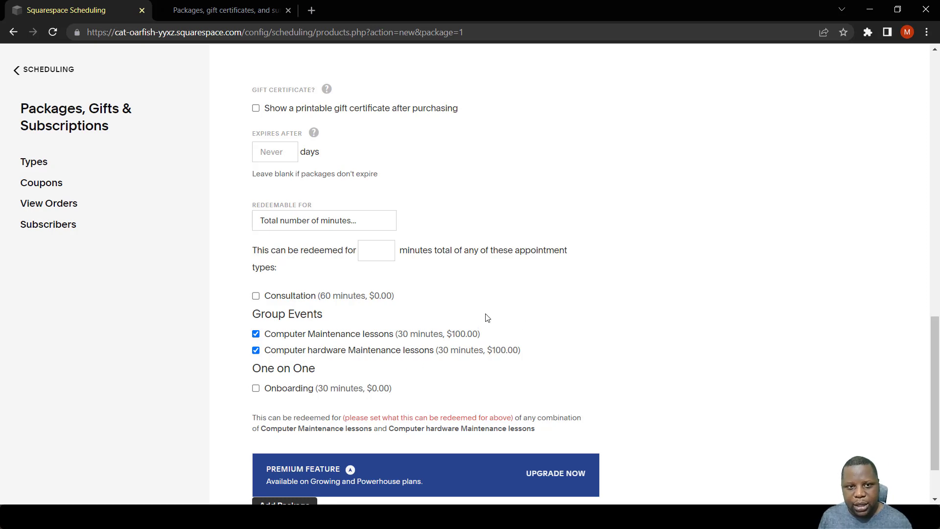
Replace the package price 0.00 with 190.
scroll(487, 318, "up", 10)
scroll(487, 318, "up", 3)
scroll(438, 319, "down", 2)
left_click_drag(278, 323, 240, 331)
type("190")
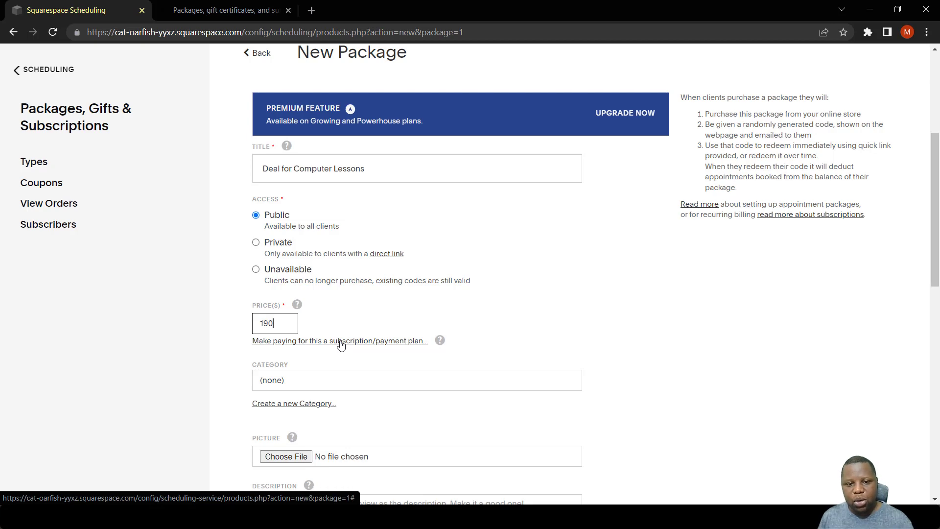
Set the package to expire after 90 days.
scroll(341, 345, "down", 4)
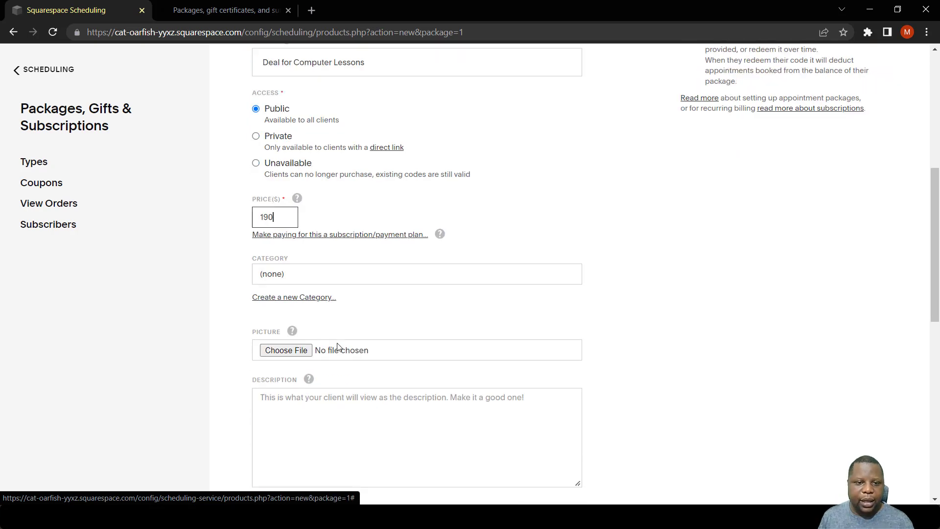
scroll(285, 276, "down", 2)
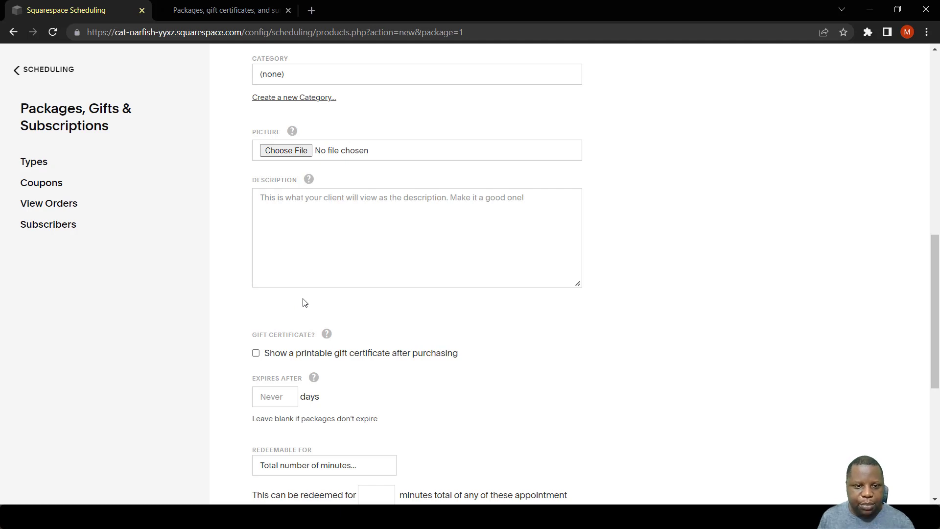
scroll(303, 302, "down", 2)
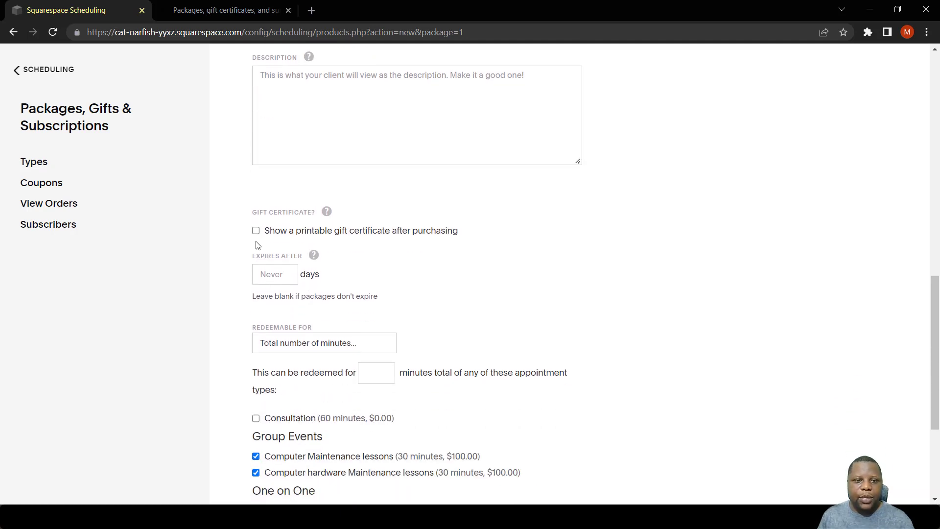
left_click(268, 273)
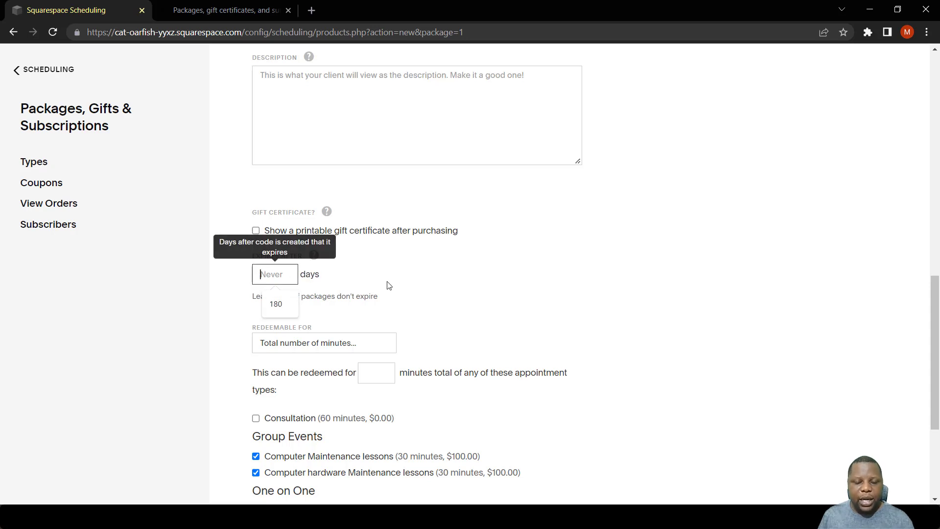
type("90")
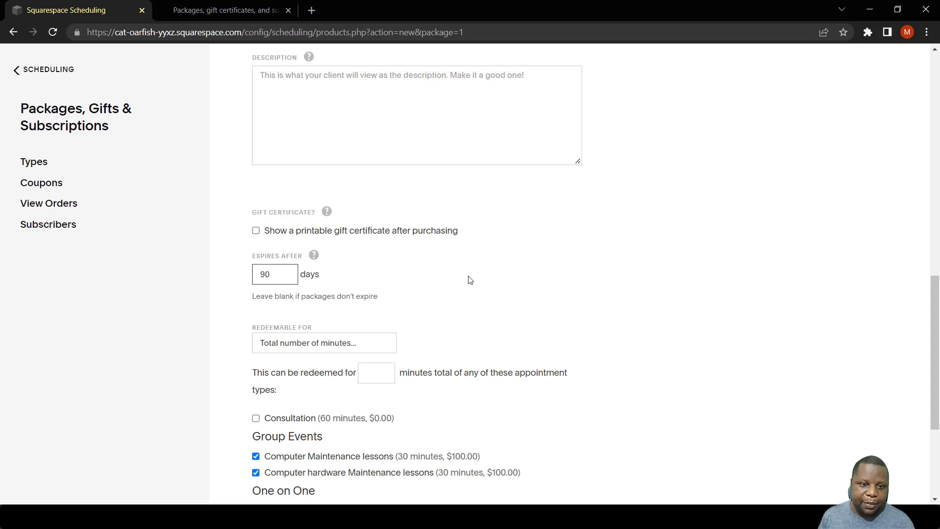
scroll(468, 280, "down", 4)
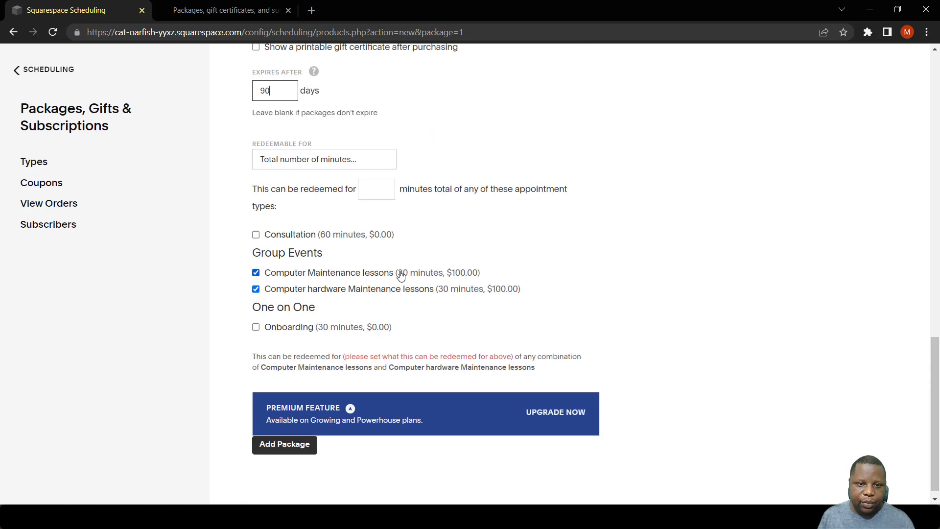
Redeem by total appointments, 1 of each lesson type, then click Add Package.
left_click(304, 162)
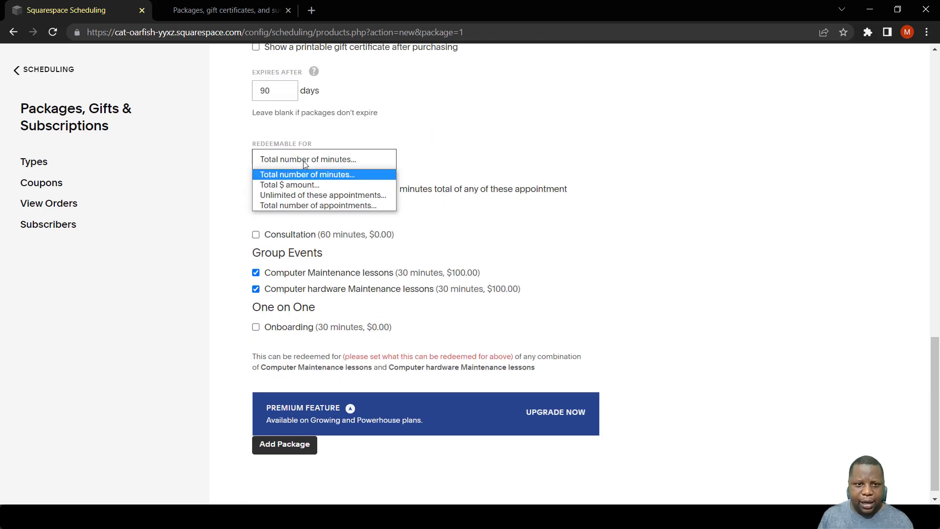
left_click(313, 206)
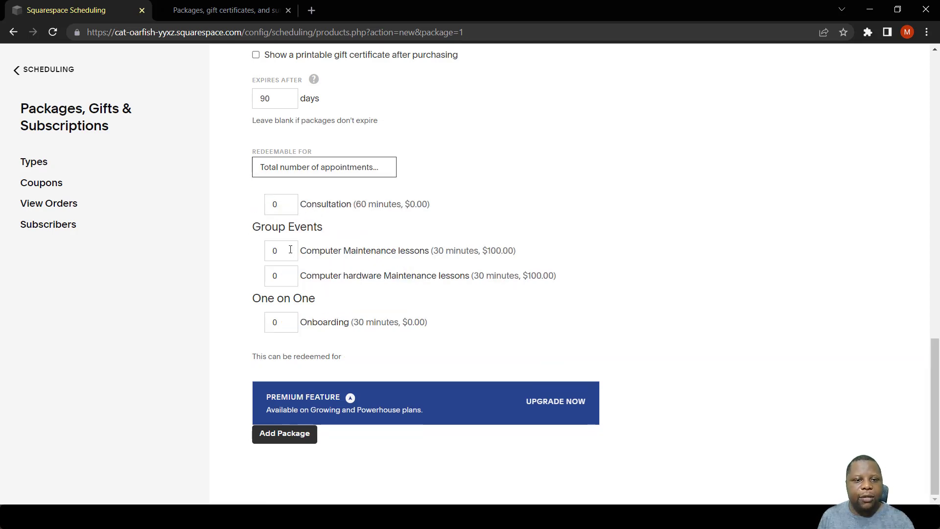
left_click_drag(290, 249, 264, 251)
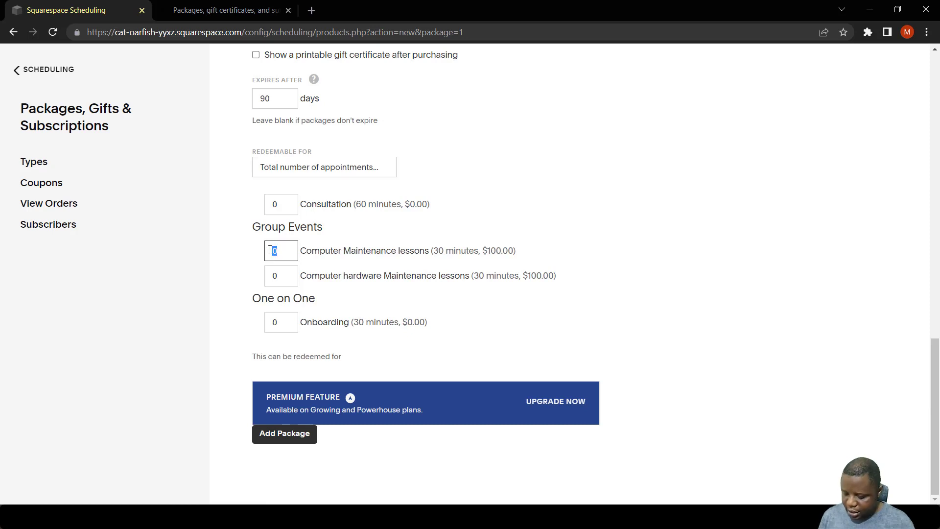
type("1")
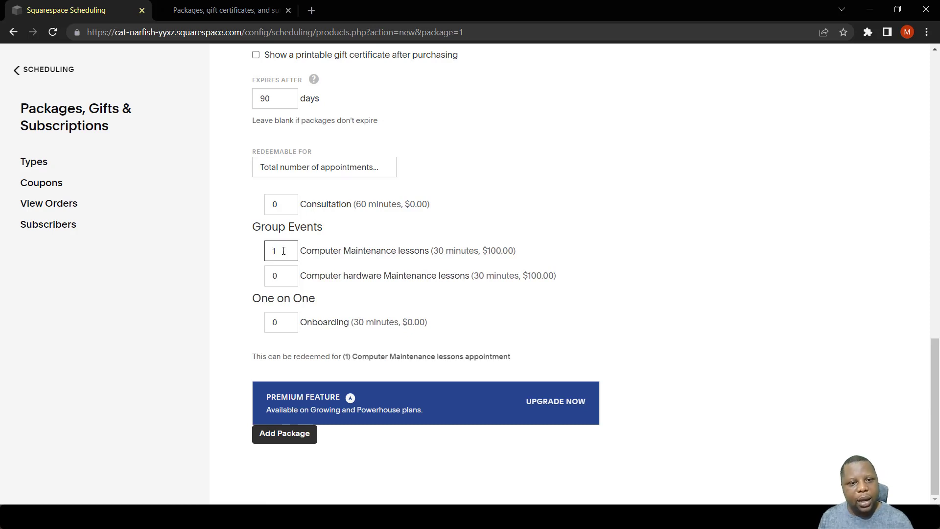
left_click_drag(282, 278, 267, 280)
type("1")
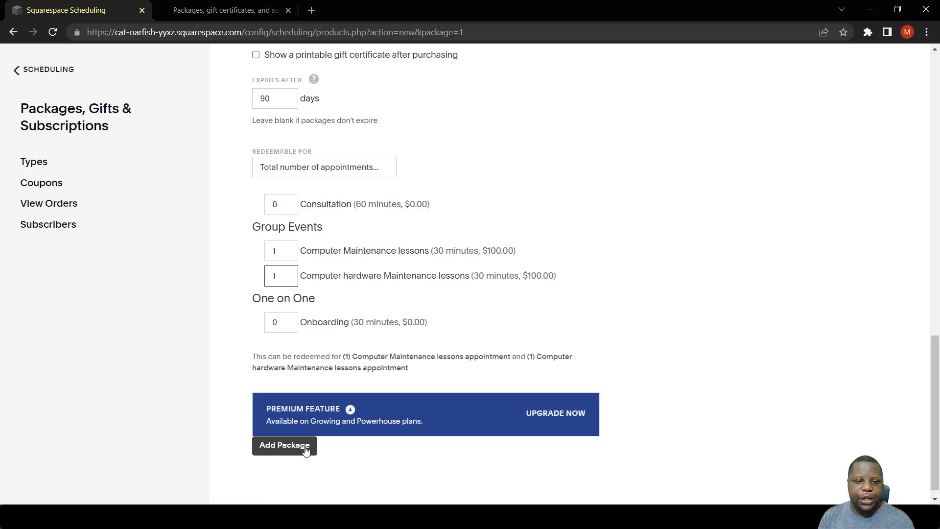
left_click(285, 445)
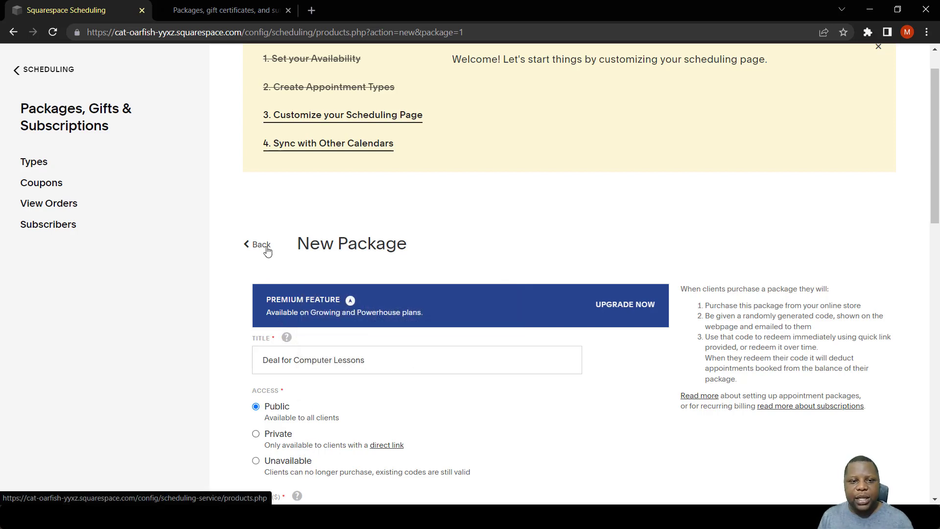
Copy the title 'Deal for Computer Lessons' to the clipboard and go Back to the list.
left_click_drag(372, 360, 263, 360)
left_click(283, 359)
left_click_drag(364, 360, 249, 371)
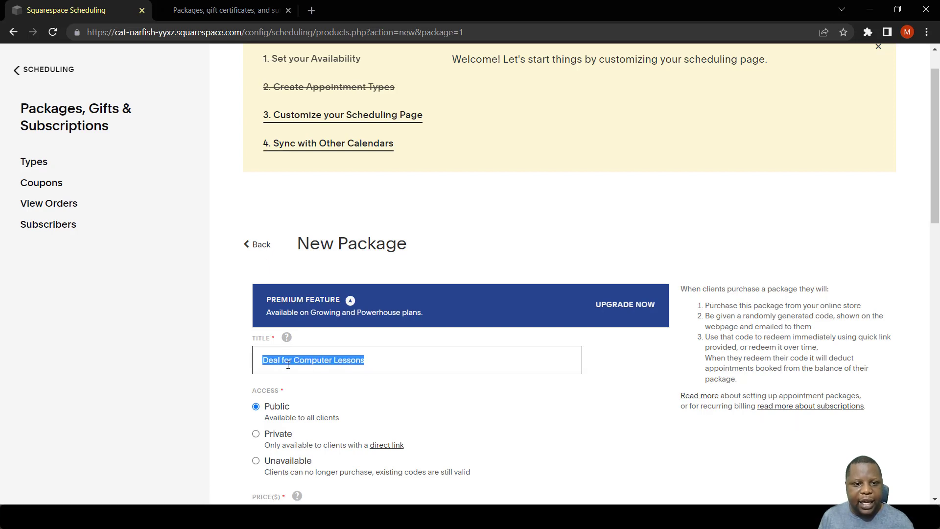
right_click(294, 356)
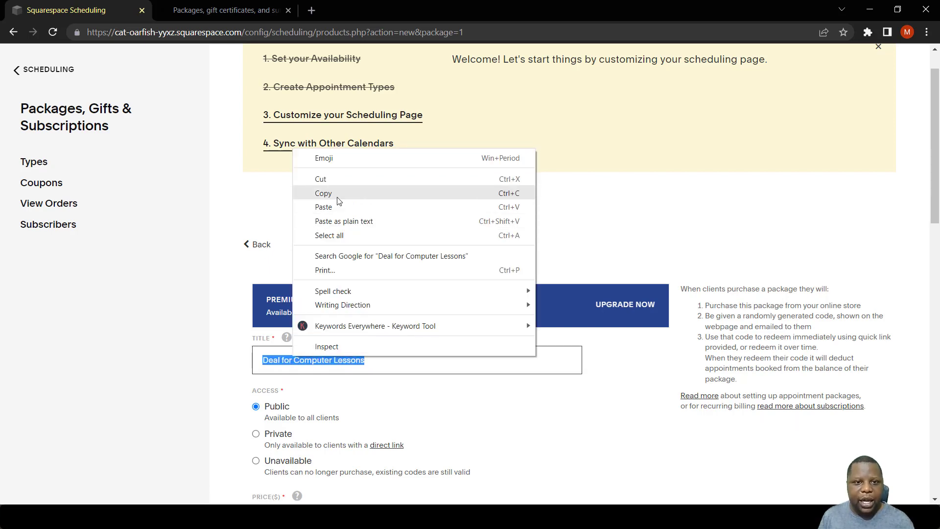
left_click(316, 195)
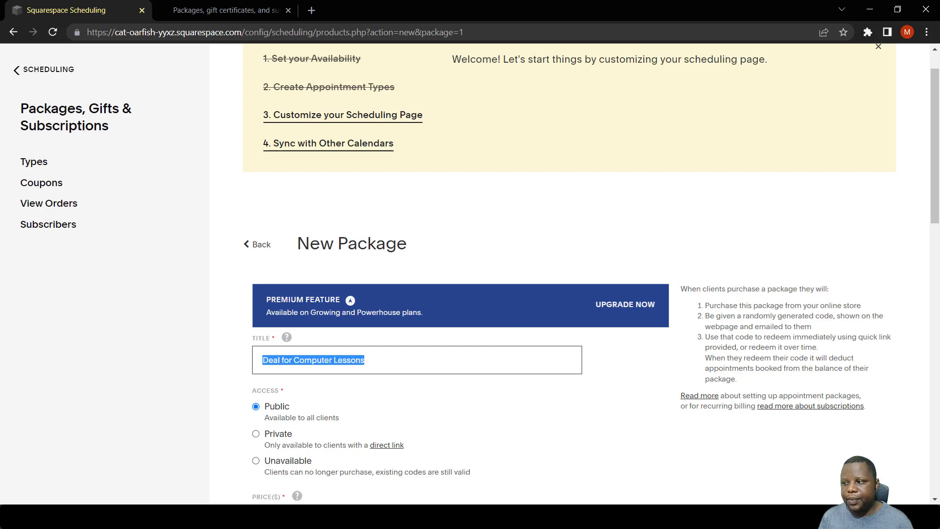
left_click(257, 244)
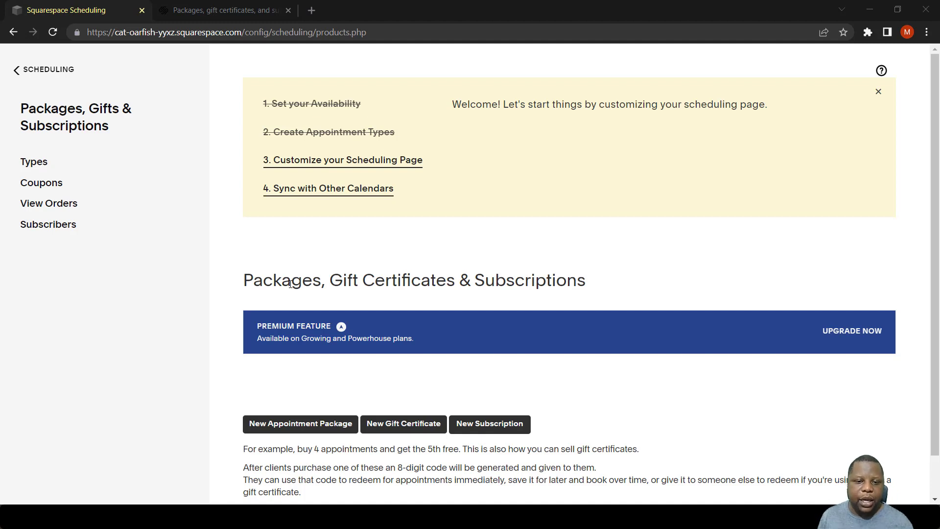
Create a new gift certificate and replace its price with 180.
left_click(406, 426)
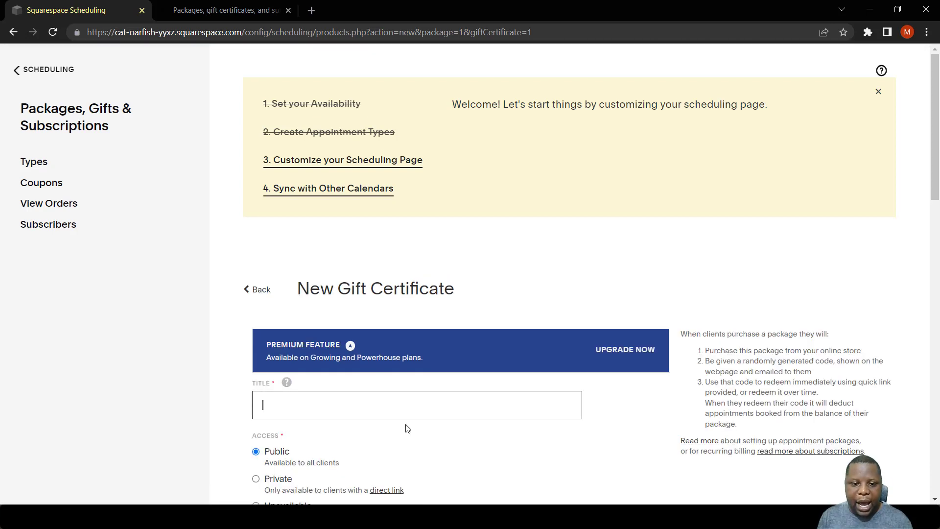
scroll(398, 430, "down", 3)
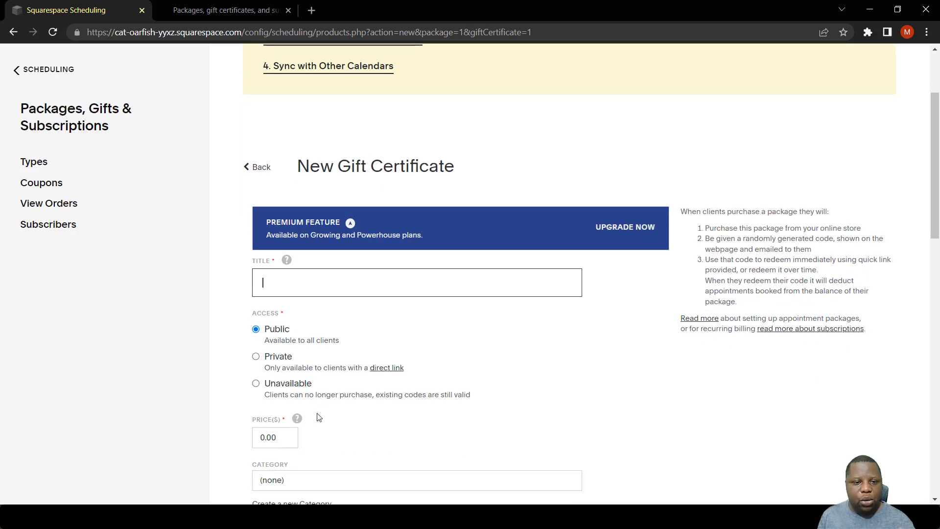
scroll(261, 320, "down", 3)
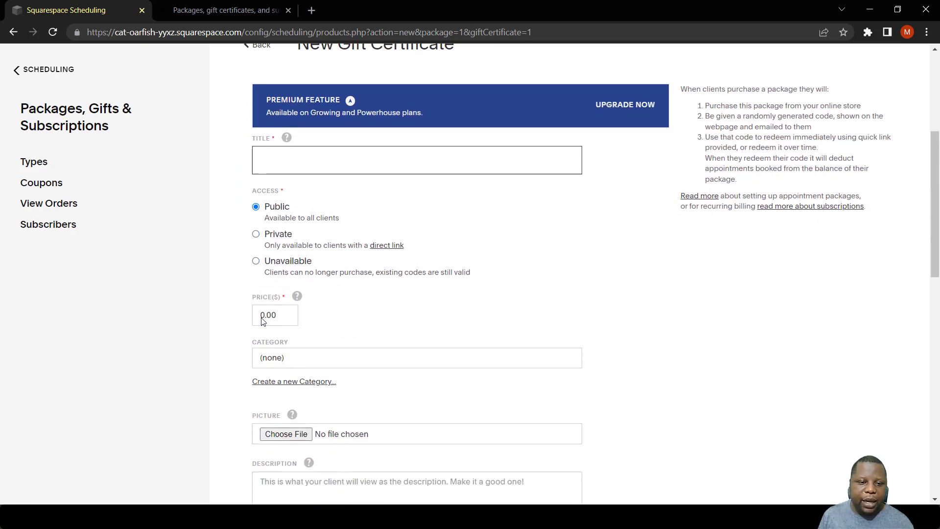
left_click_drag(279, 318, 239, 316)
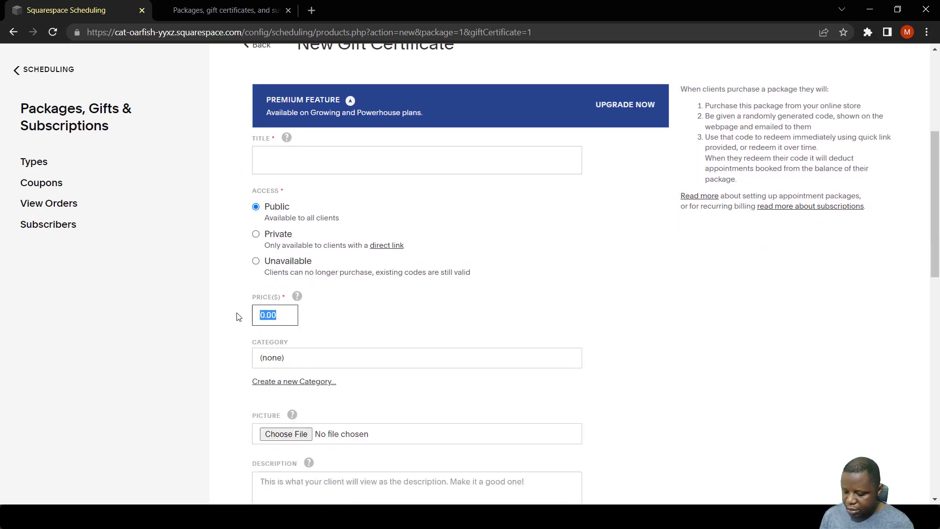
type("180")
scroll(304, 377, "down", 6)
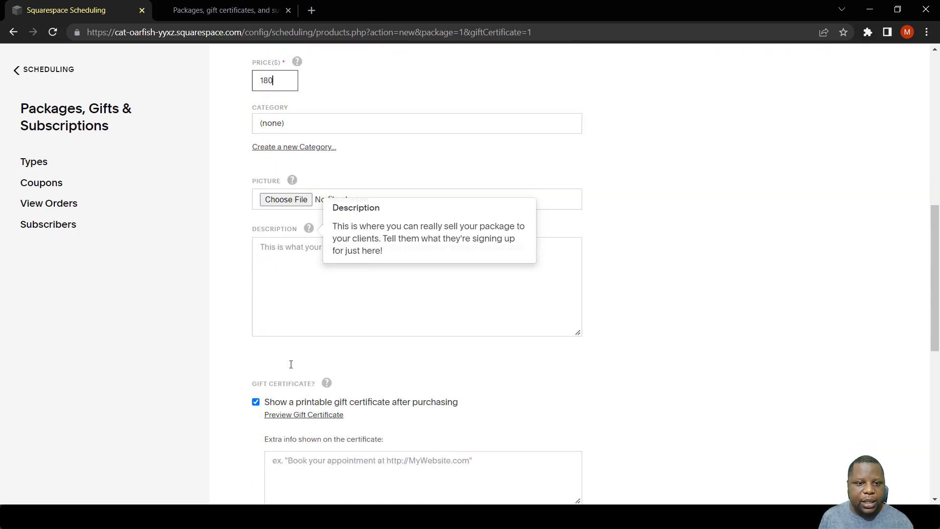
scroll(291, 364, "down", 1)
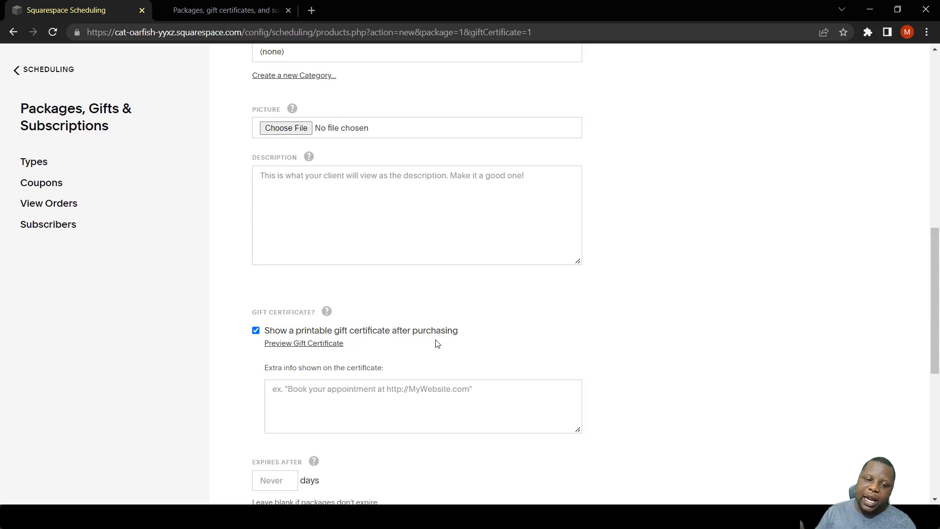
Set the gift certificate to expire after 90 days, redeemable by total number of appointments.
scroll(437, 344, "down", 4)
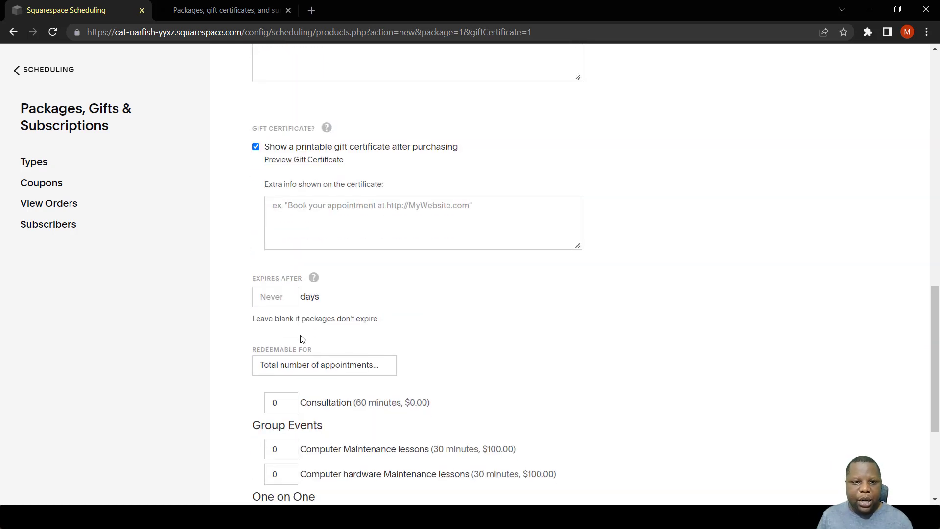
left_click(277, 294)
type("90")
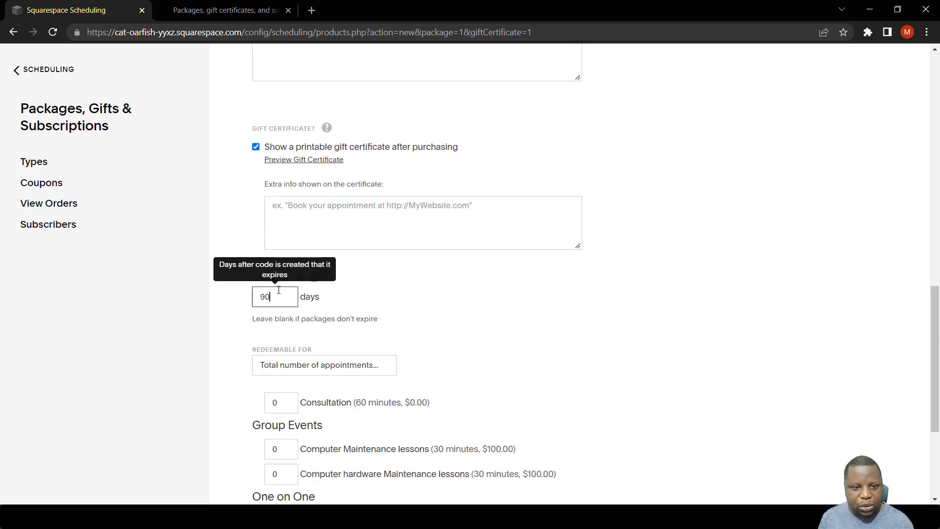
left_click(374, 370)
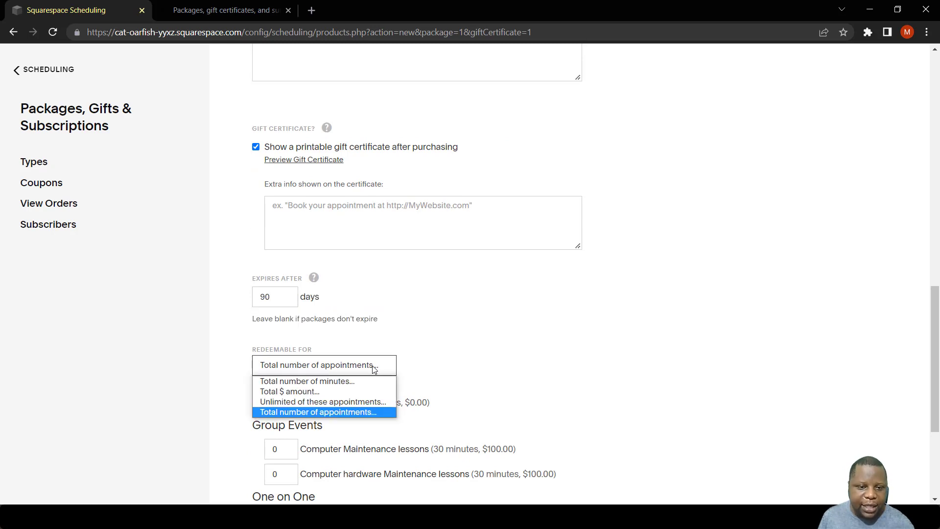
left_click(304, 413)
Allow 1 Computer Maintenance and 1 Computer hardware Maintenance lesson appointment.
scroll(304, 413, "down", 4)
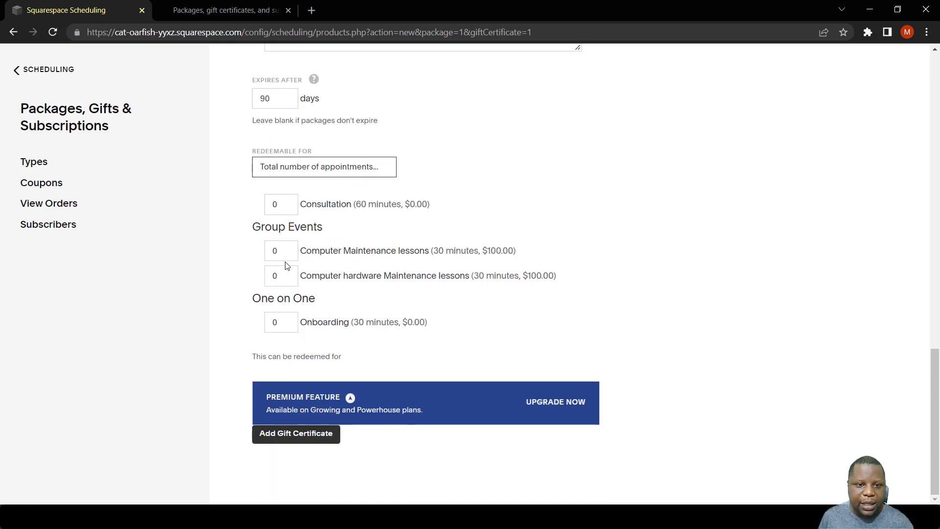
left_click(280, 251)
type("1")
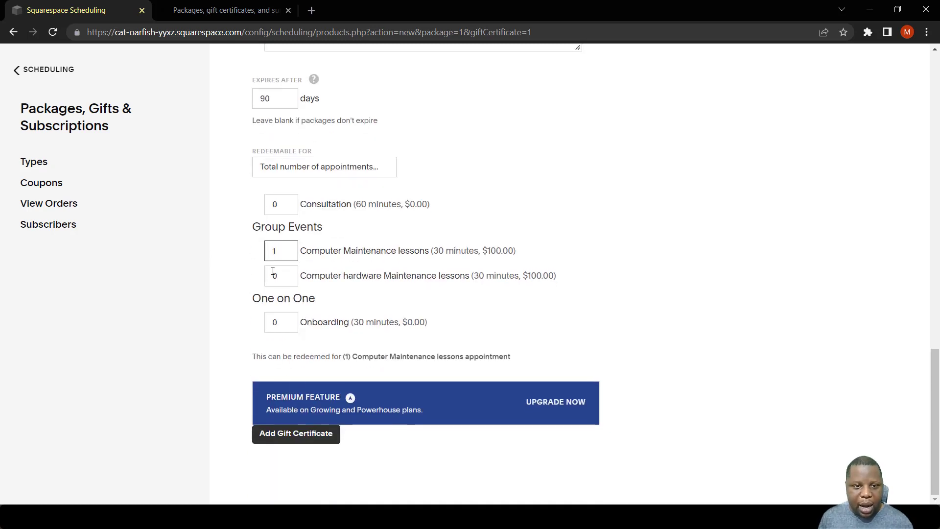
left_click(274, 274)
type("1")
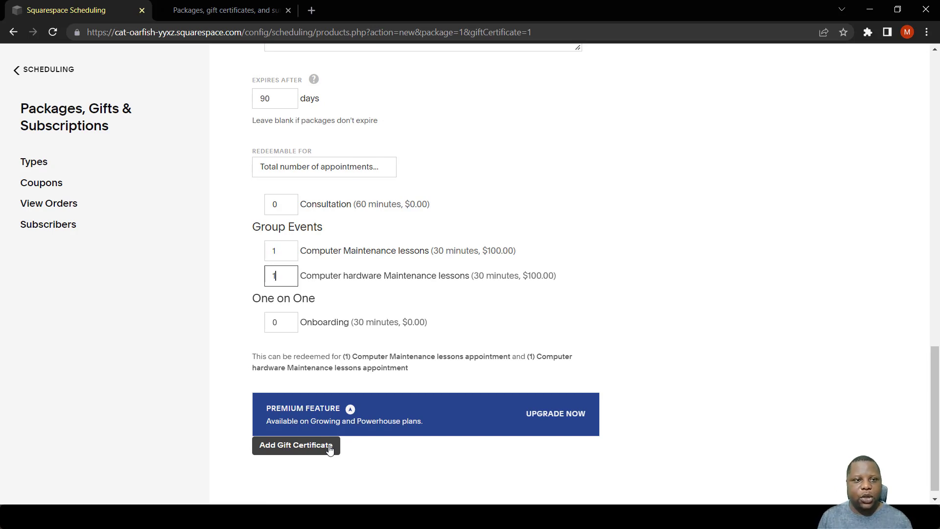
scroll(330, 449, "up", 3)
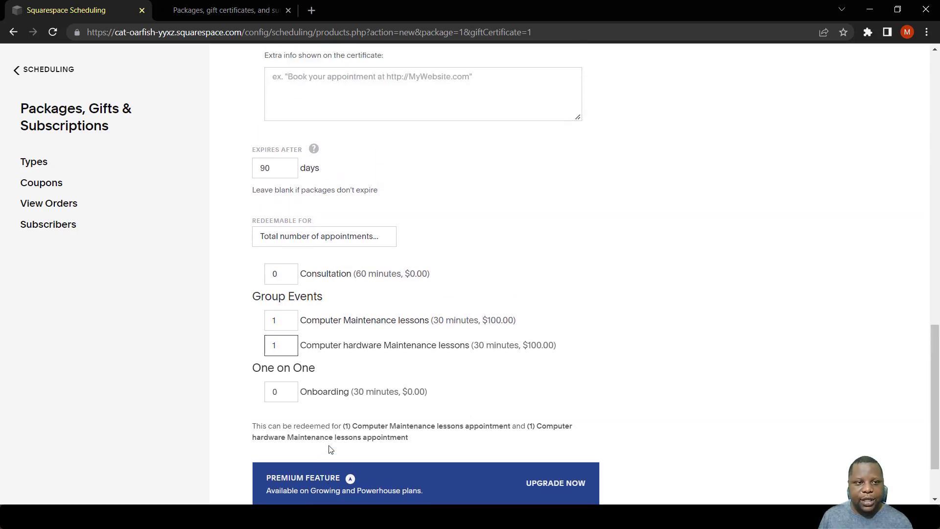